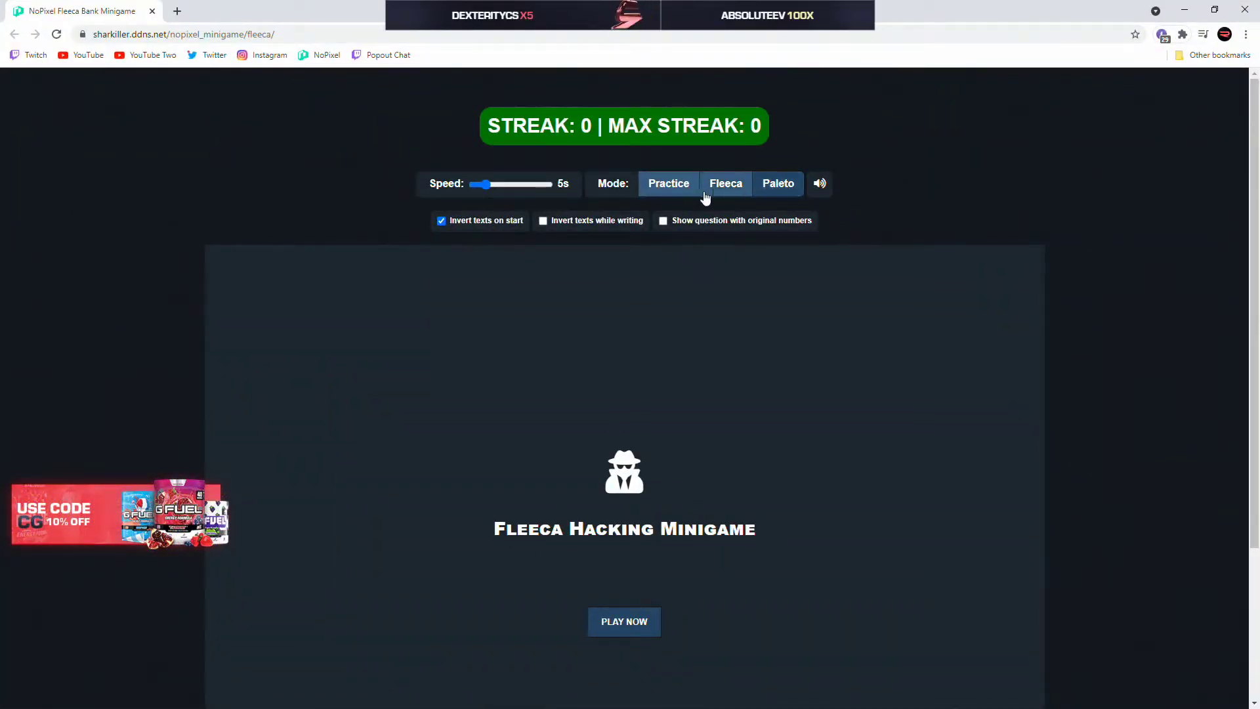
pyautogui.scroll(-2, 669, 296)
# - Start the Vault minigame with PLAY NOW and begin the first numbered-shape round
pyautogui.click(631, 616)
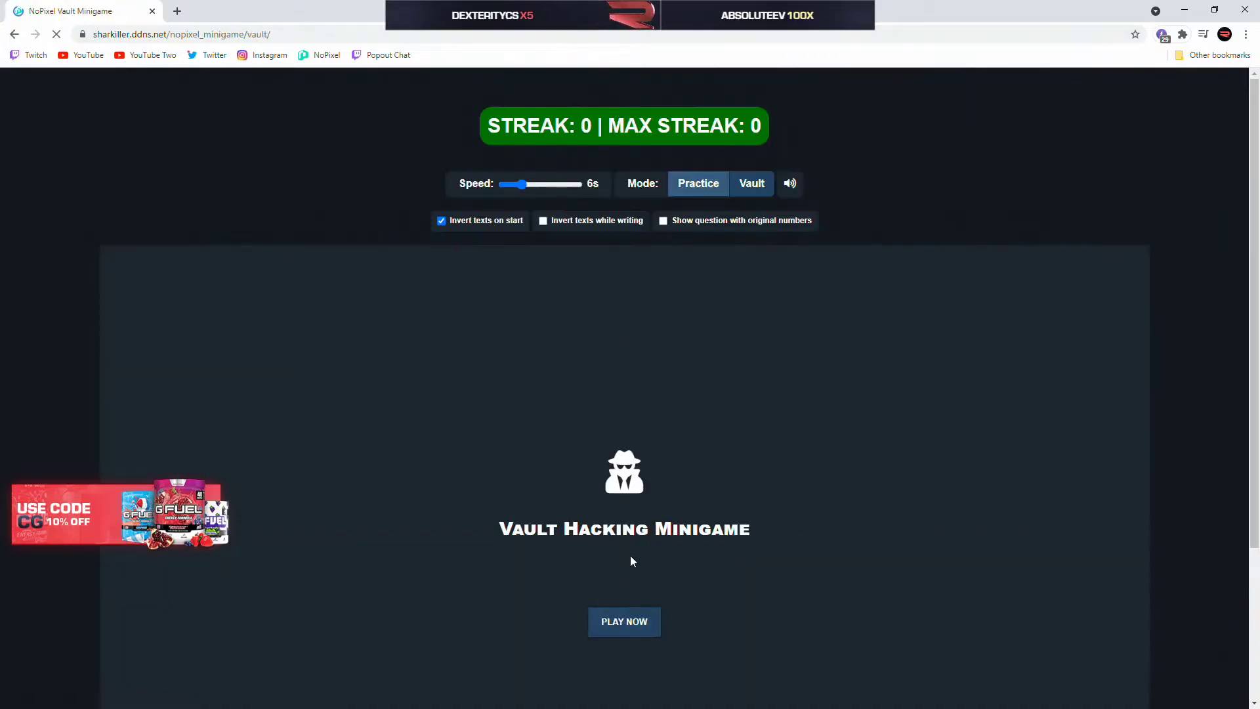
pyautogui.click(633, 618)
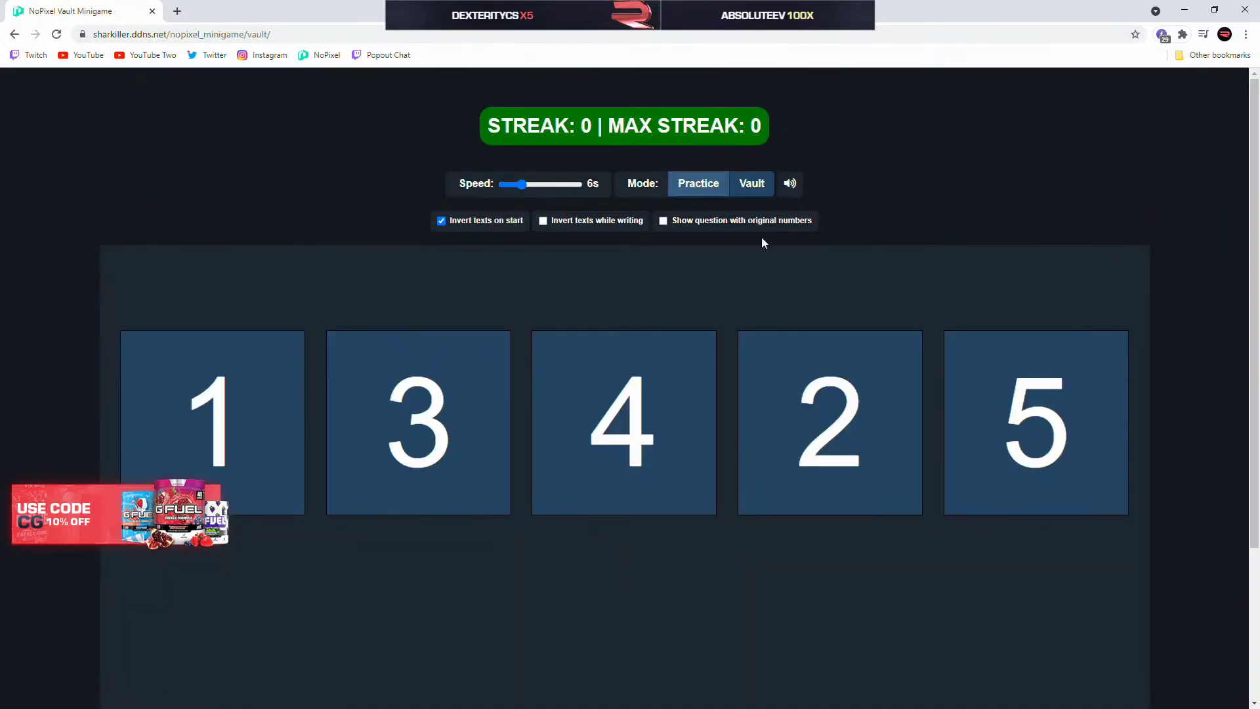
pyautogui.scroll(-1, 731, 340)
pyautogui.scroll(-1, 729, 341)
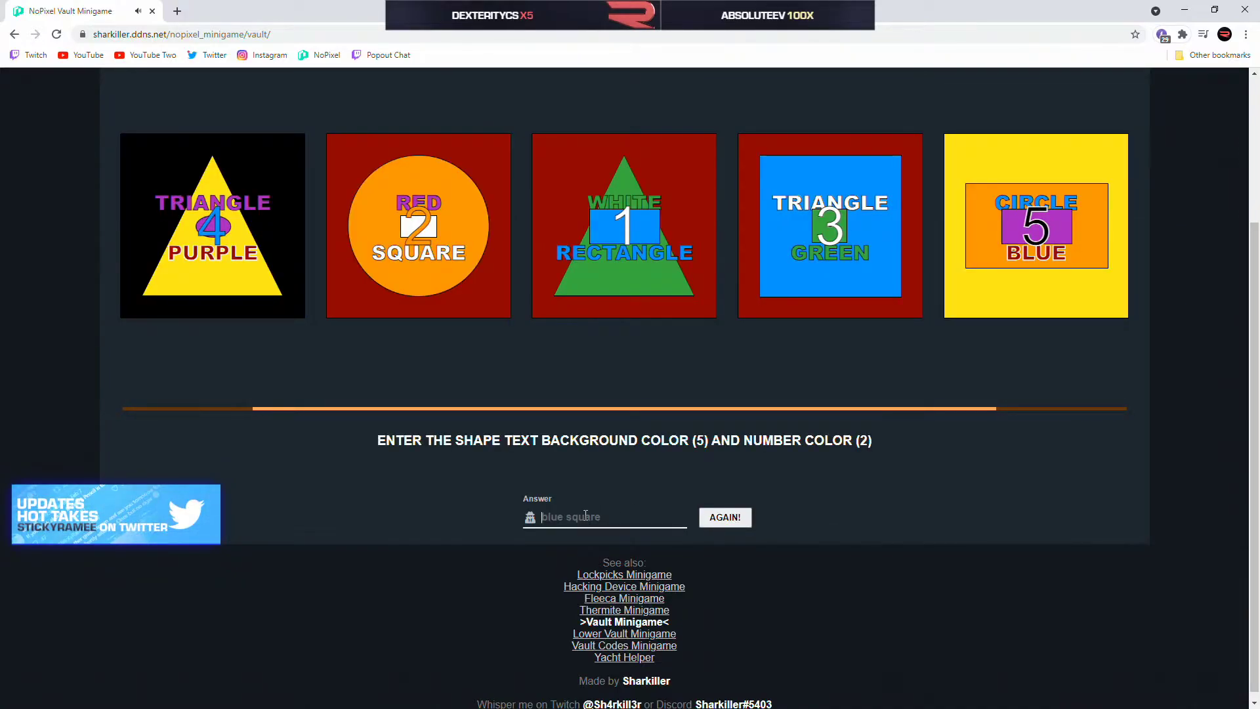
pyautogui.write('B')
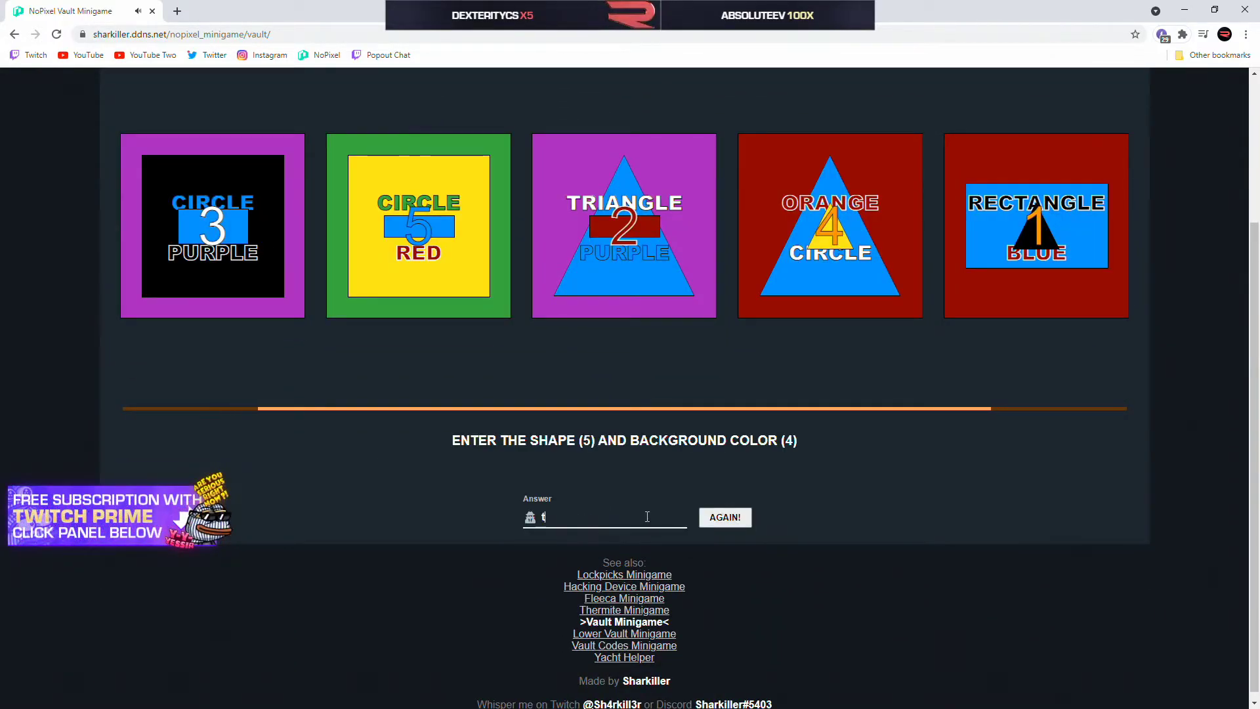
pyautogui.write('riang')
pyautogui.write('urp')
# - Submit the 'triangle' and 'red' answers for two successive rounds
pyautogui.press('Return')
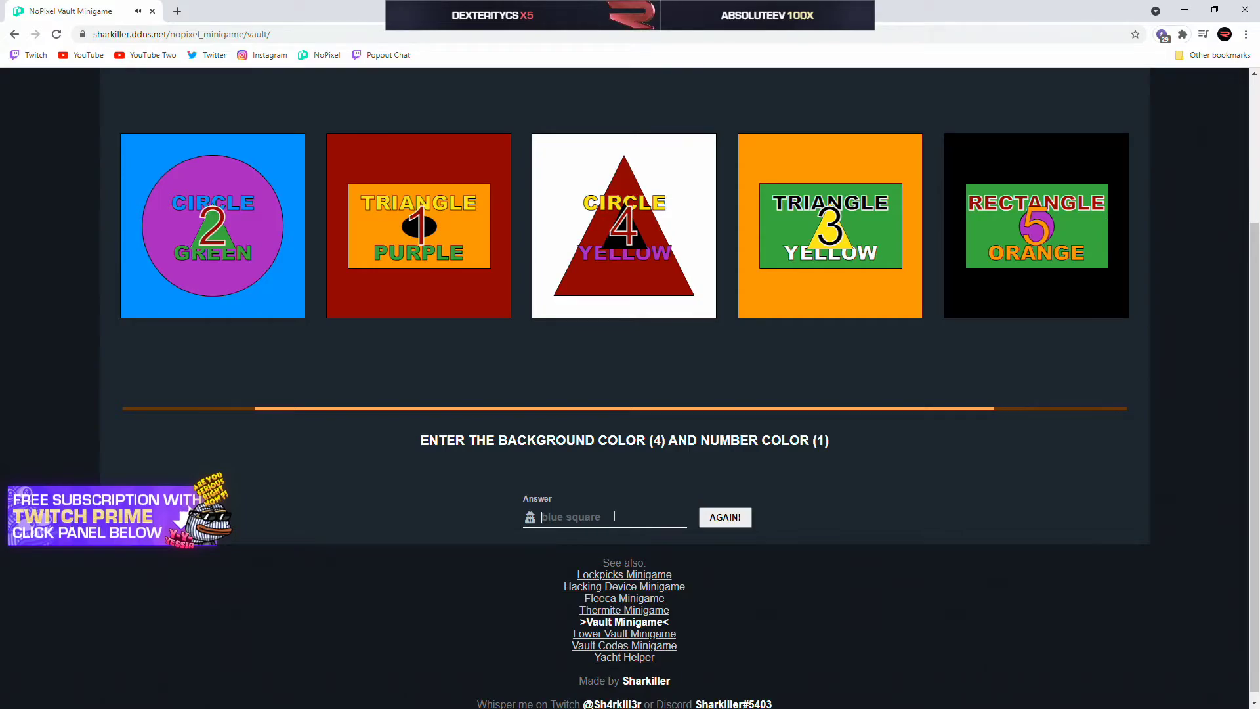
pyautogui.write('red red')
pyautogui.press('Return')
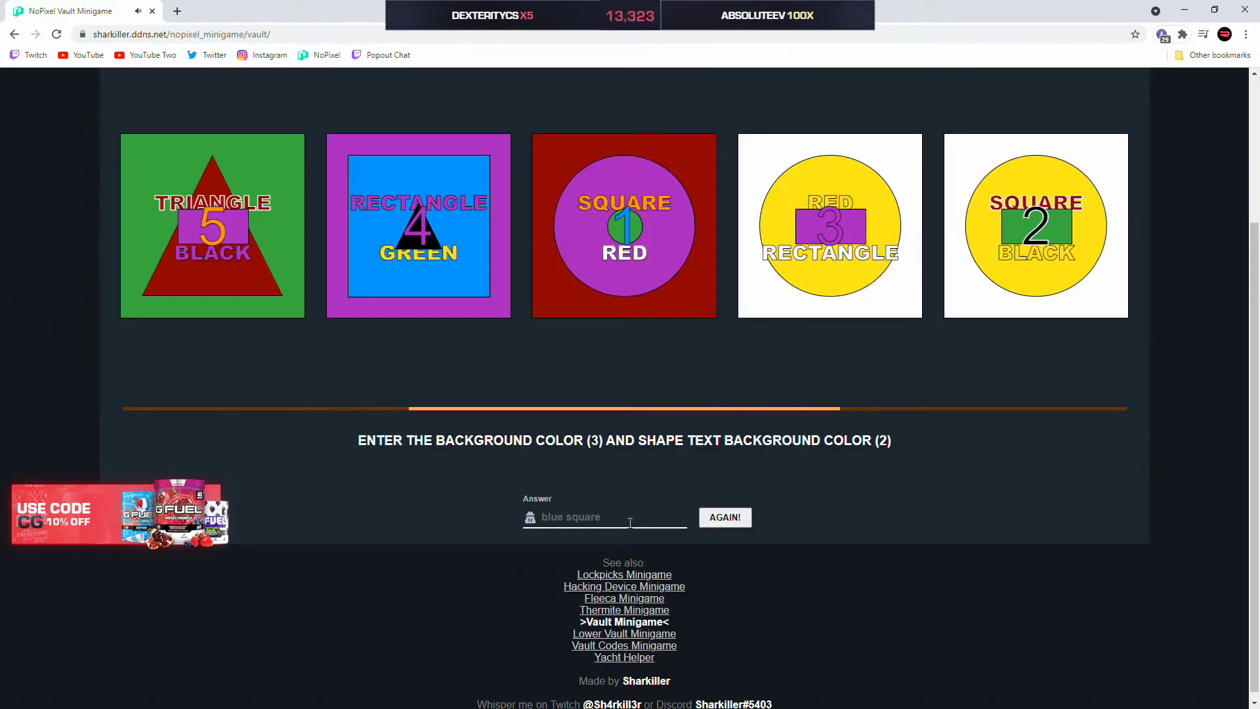
pyautogui.write('green')
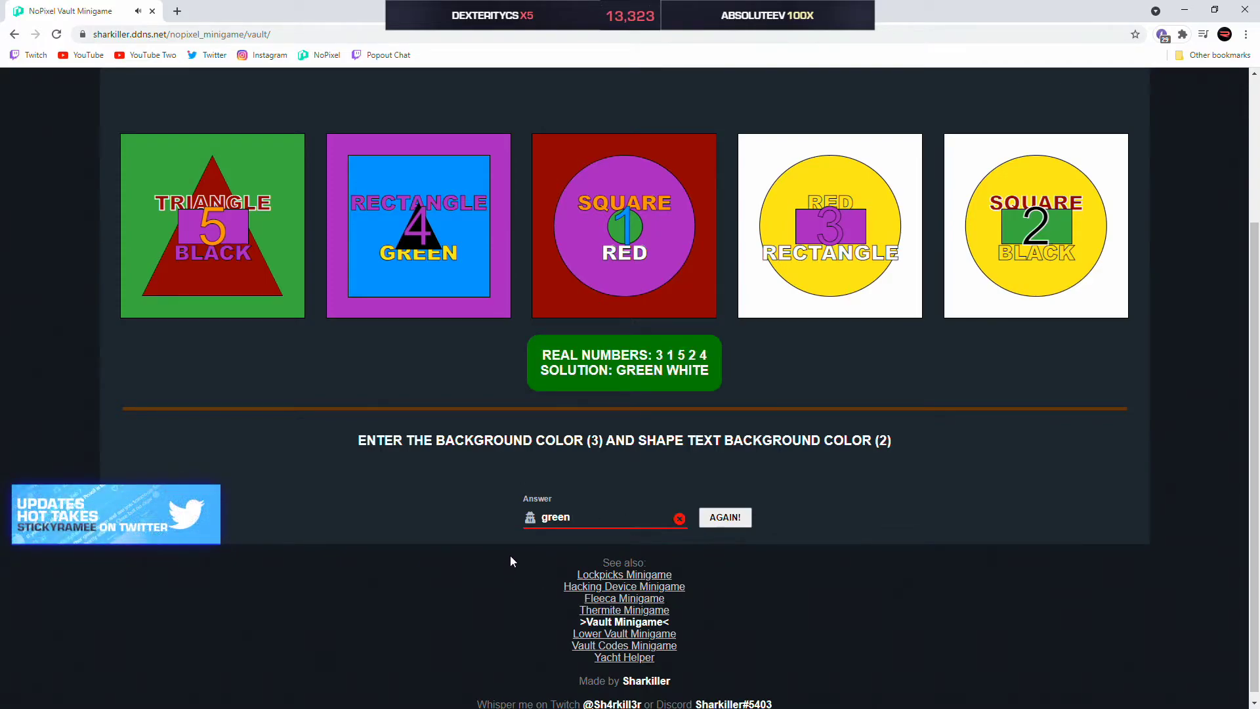
pyautogui.scroll(3, 510, 561)
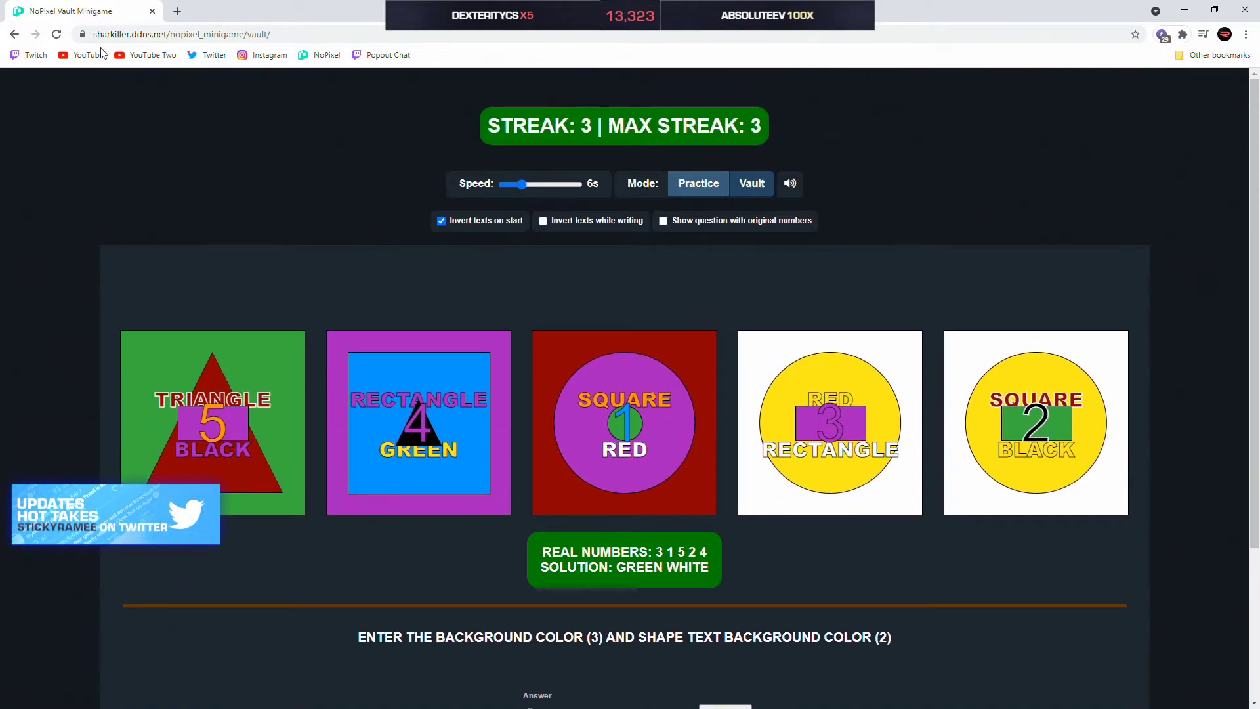
pyautogui.scroll(-3, 709, 456)
pyautogui.write('purple rectangle')
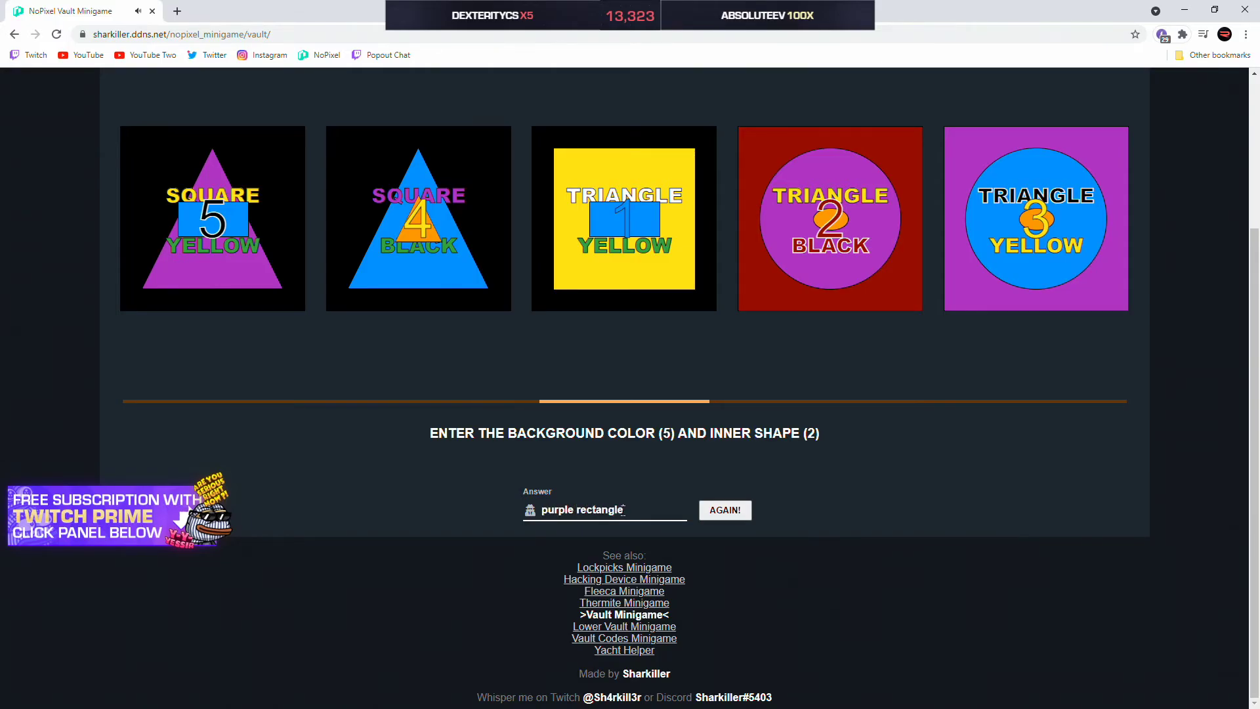
# - Submit 'purple' for one round, then 'white' for the next
pyautogui.press('Return')
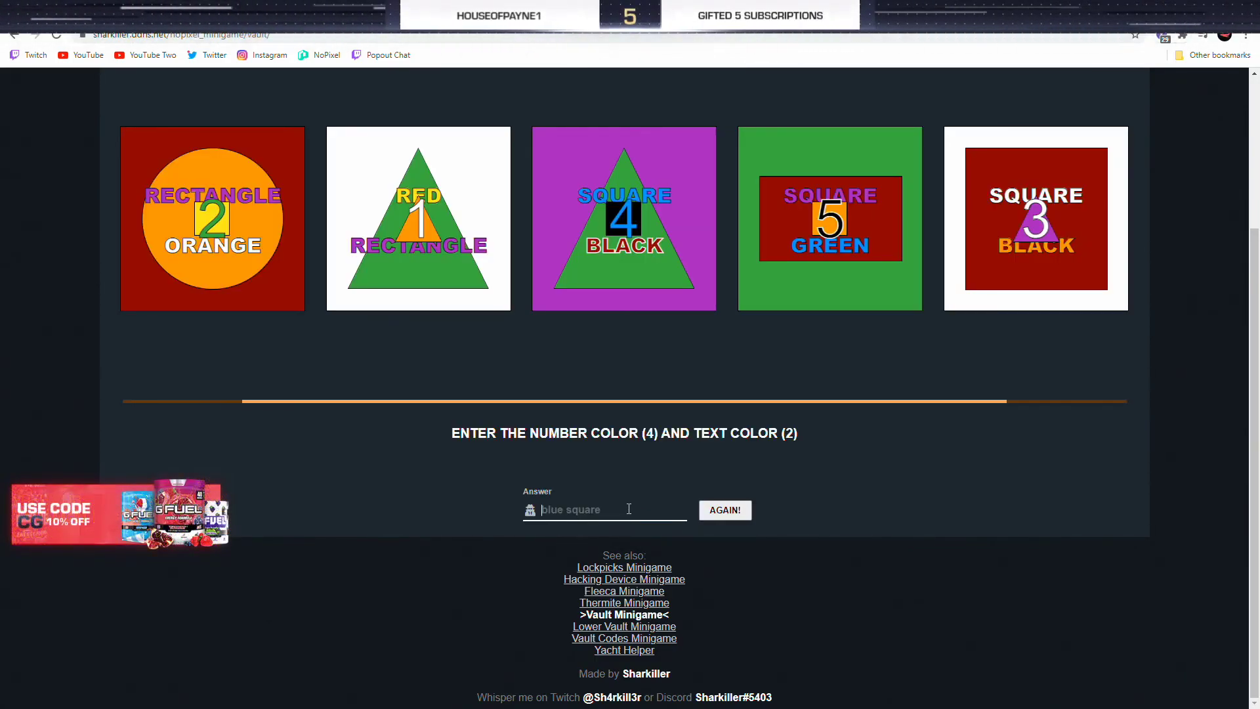
pyautogui.write('white')
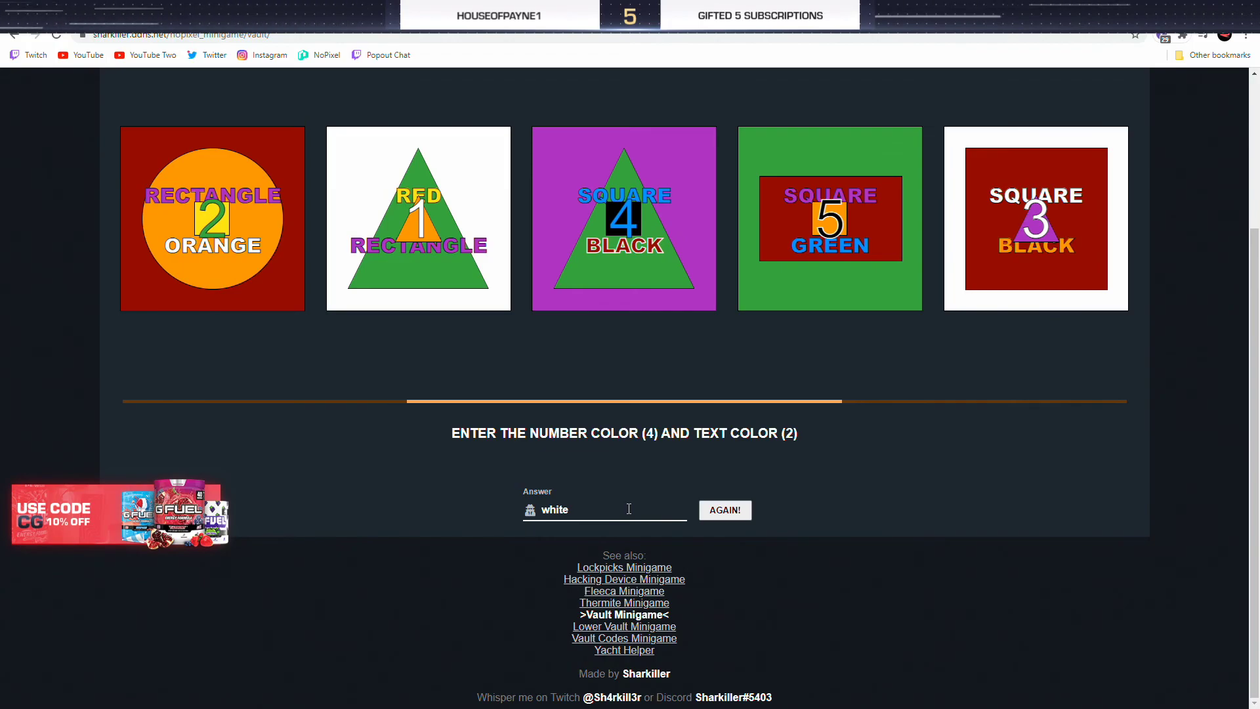
pyautogui.press('Return')
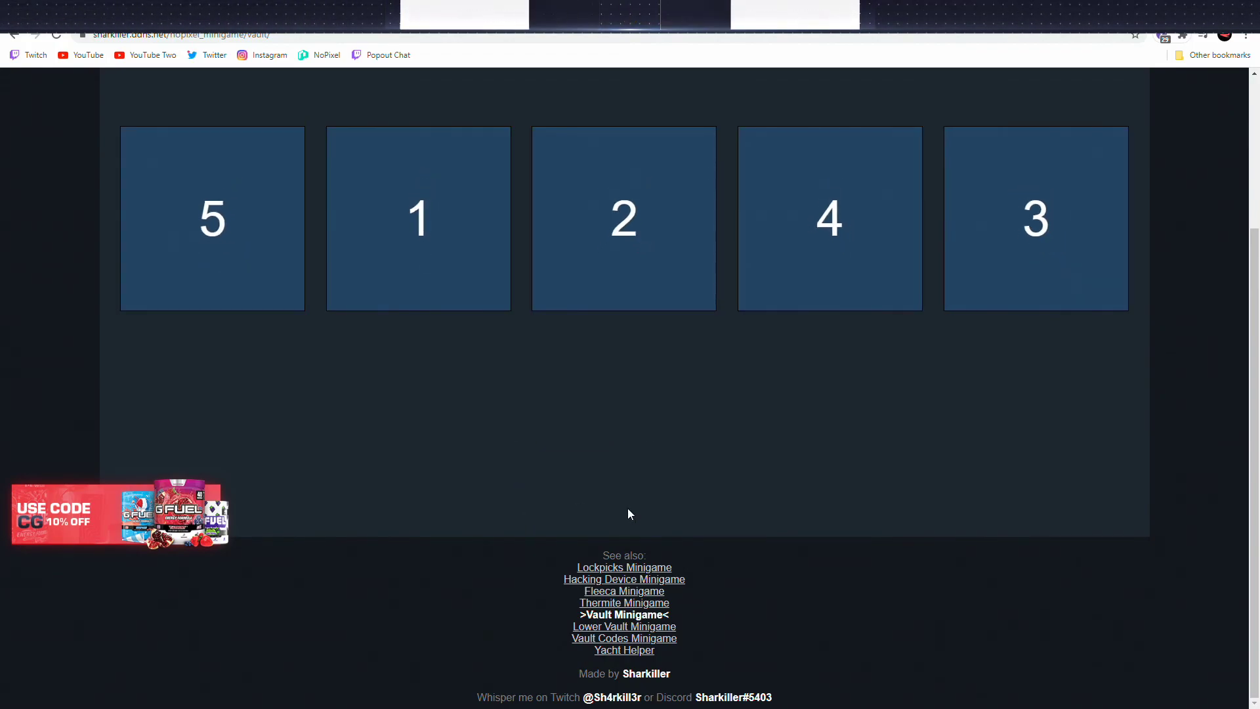